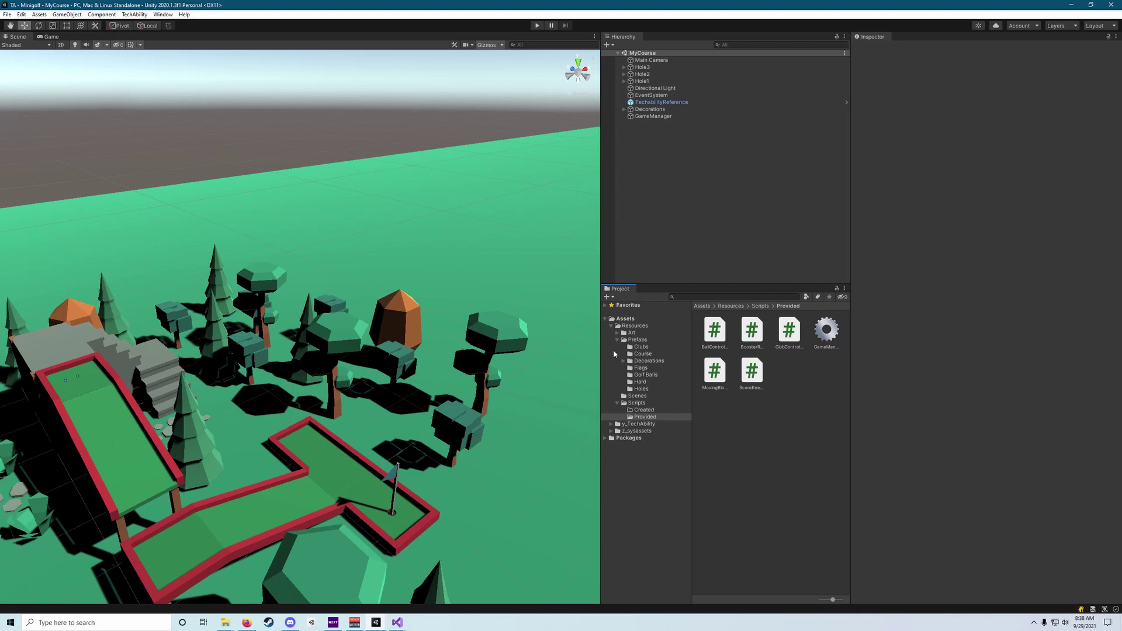
Step: Set the GameManager's Player Prefabs size to 3 and assign the BlueClub, GreenClub and RedClub prefabs to elements 0, 1 and 2
click(652, 117)
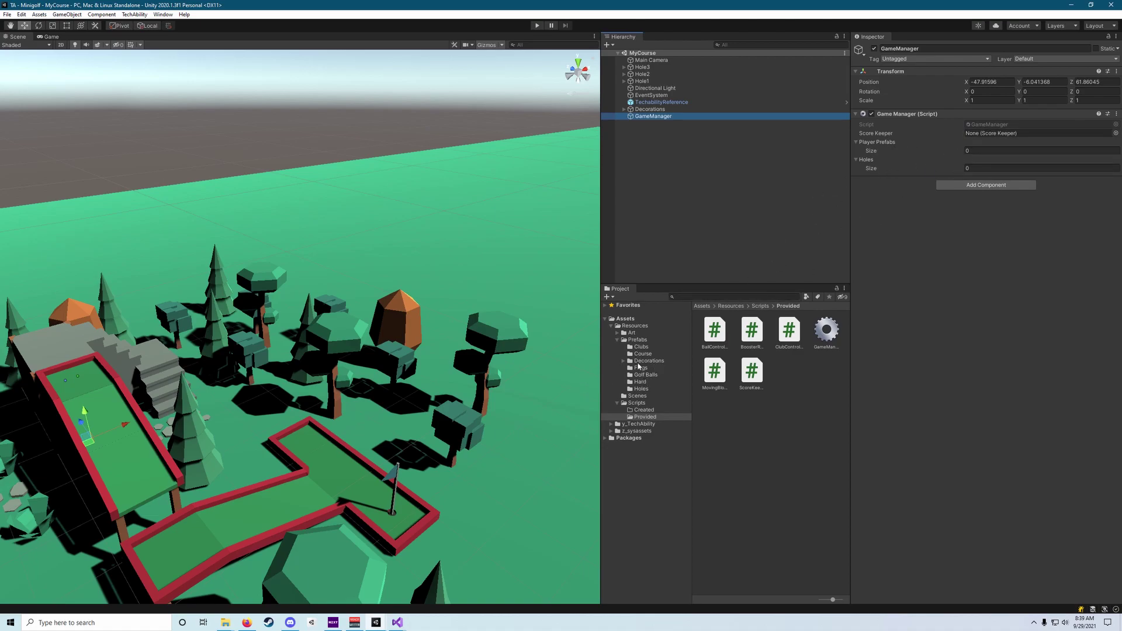
click(975, 153)
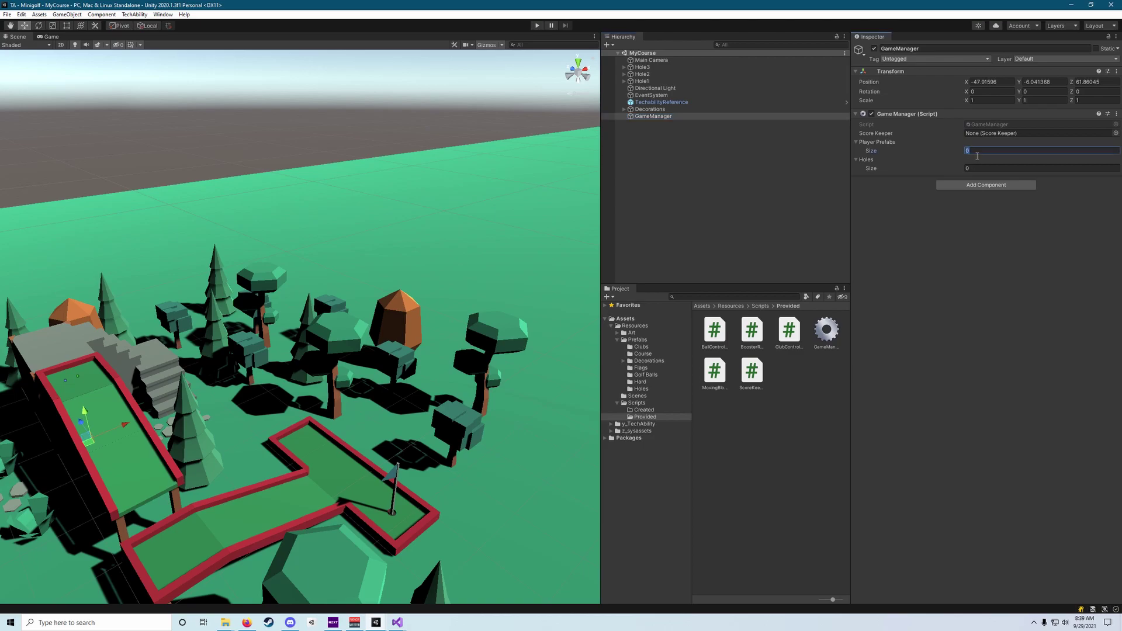
text(3)
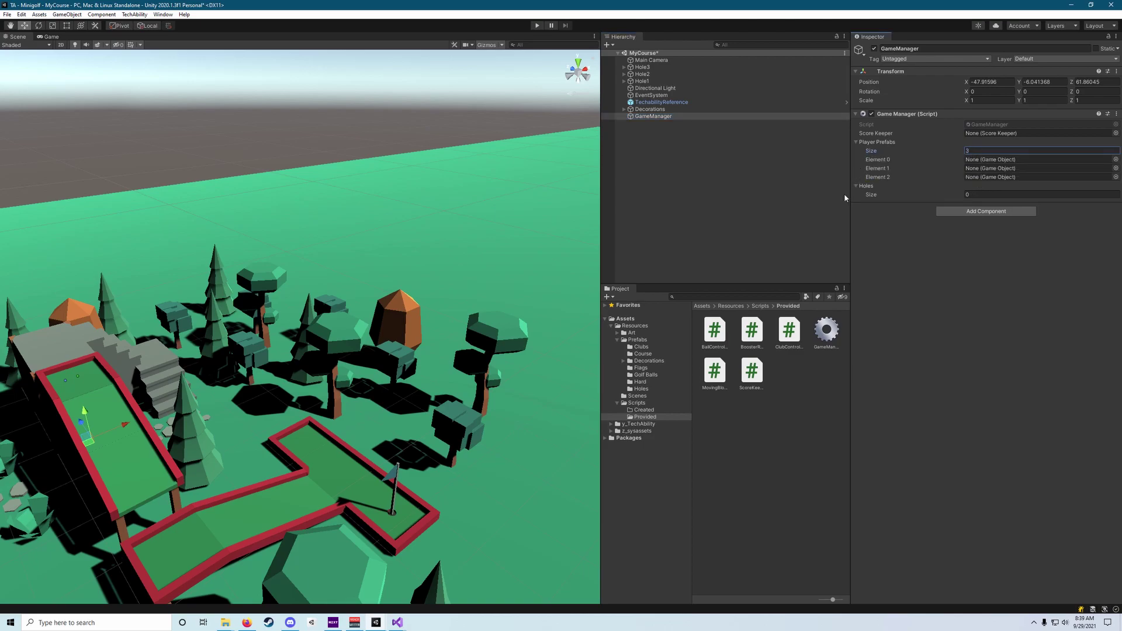
click(660, 347)
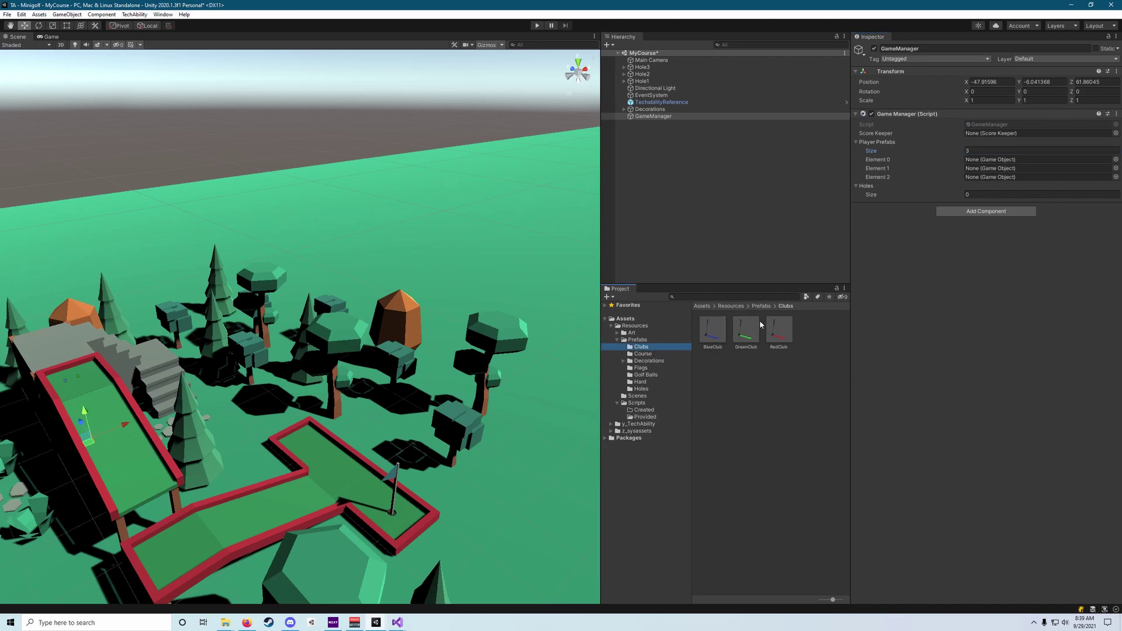
drag(708, 334, 975, 160)
drag(752, 330, 983, 175)
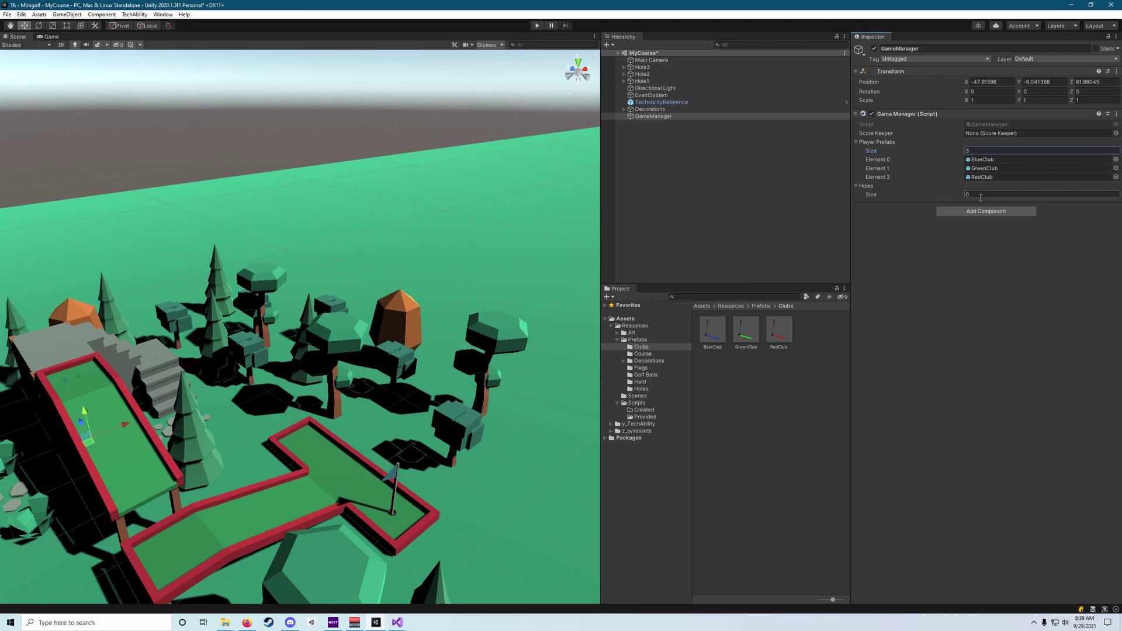
Step: Set the GameManager's Holes size to 3 and assign Hole1, Hole2 and Hole3 as the Hole GO of elements 0, 1 and 2
right_drag(541, 269, 730, 257)
right_drag(516, 241, 513, 251)
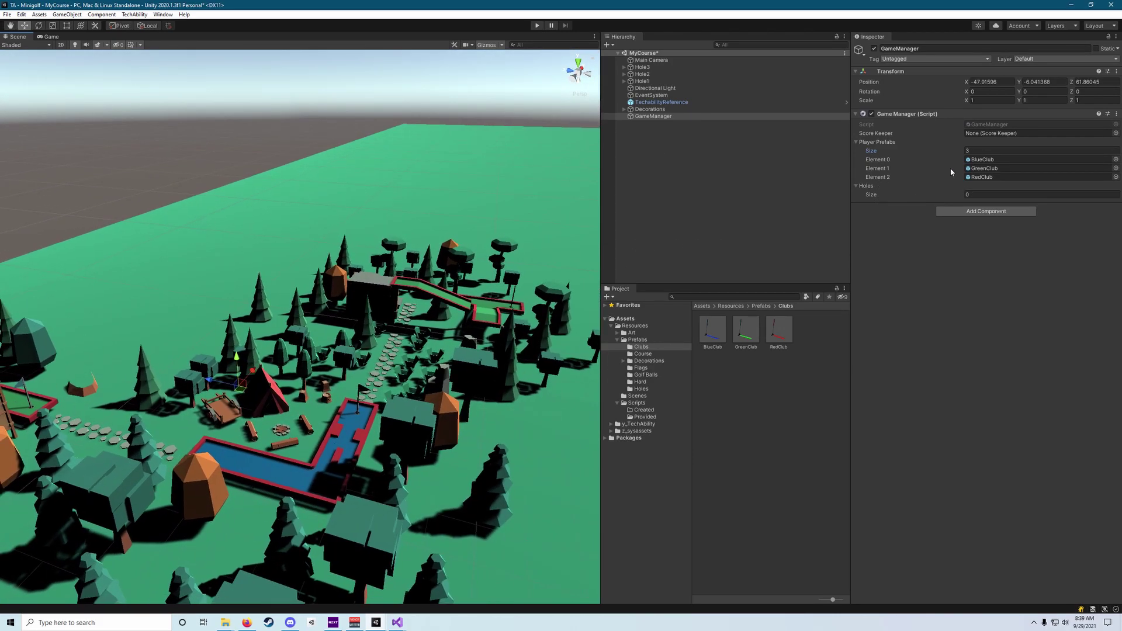
click(982, 194)
text(3)
key(Return)
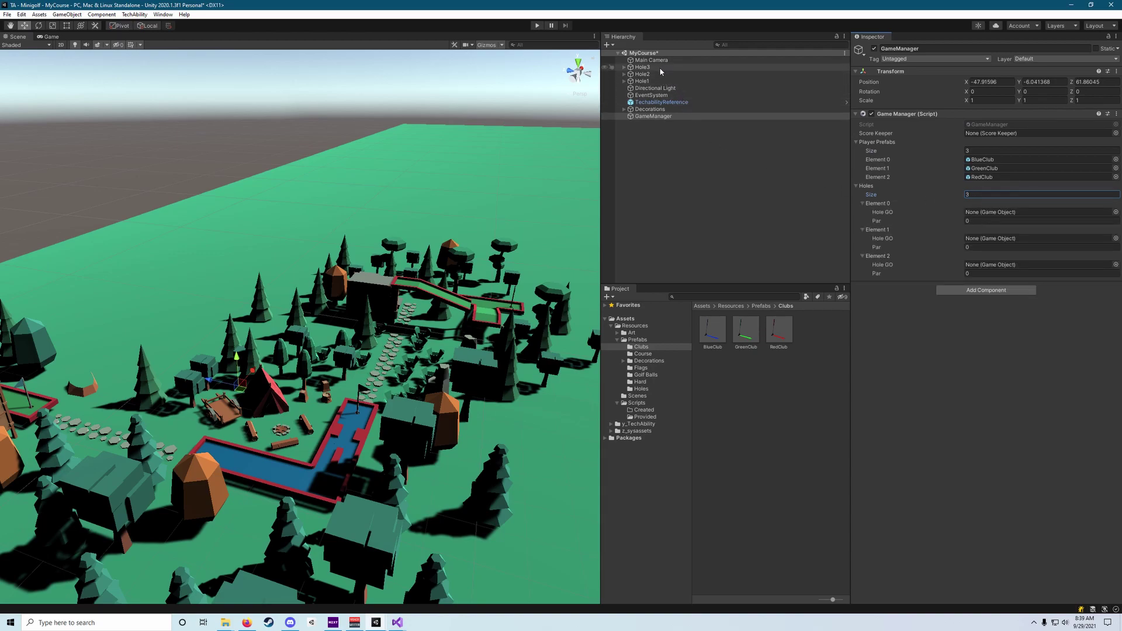
drag(646, 83, 986, 216)
drag(642, 74, 978, 241)
drag(642, 67, 1008, 264)
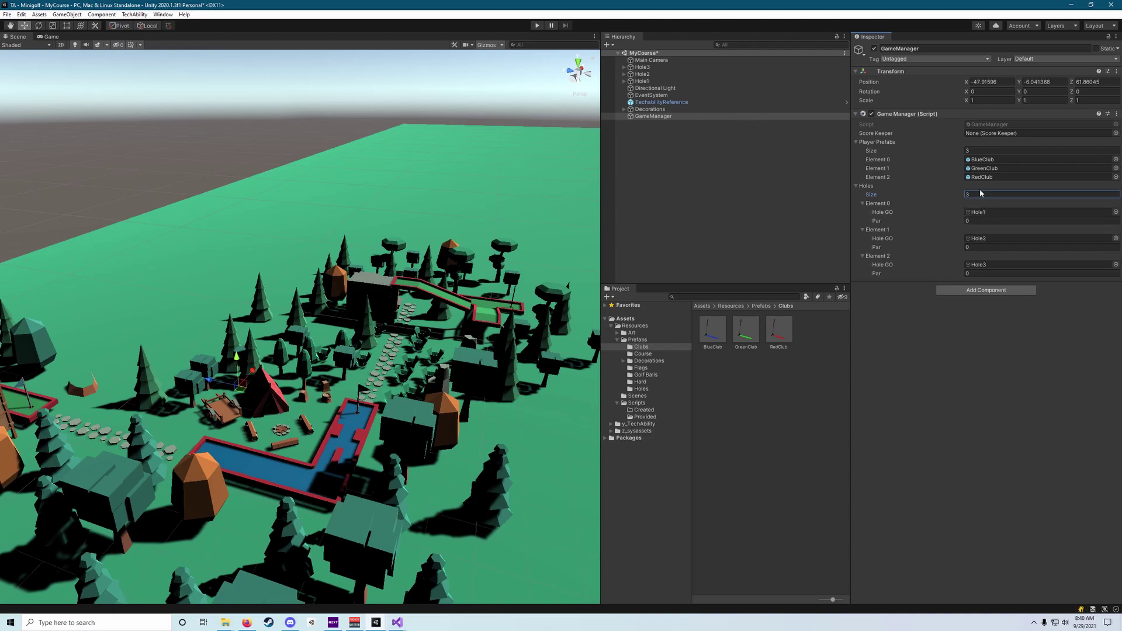
click(980, 213)
click(980, 265)
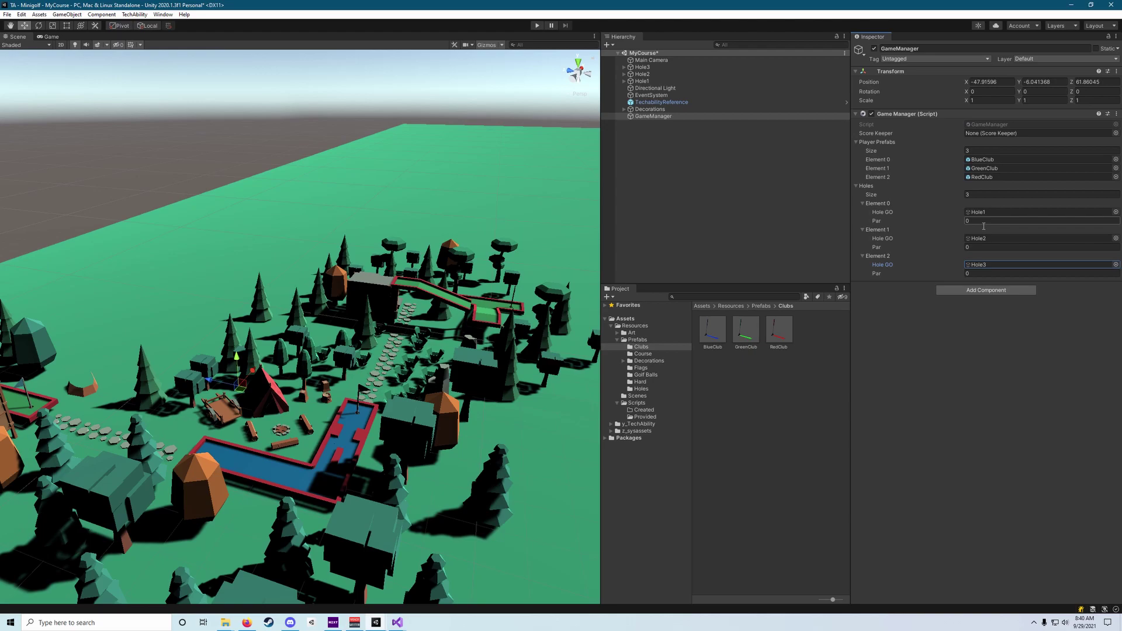
Step: Set the par of Hole1 to 1 in the GameManager's Holes list
click(970, 221)
right_drag(416, 230, 590, 224)
key(w)
key(a)
click(982, 222)
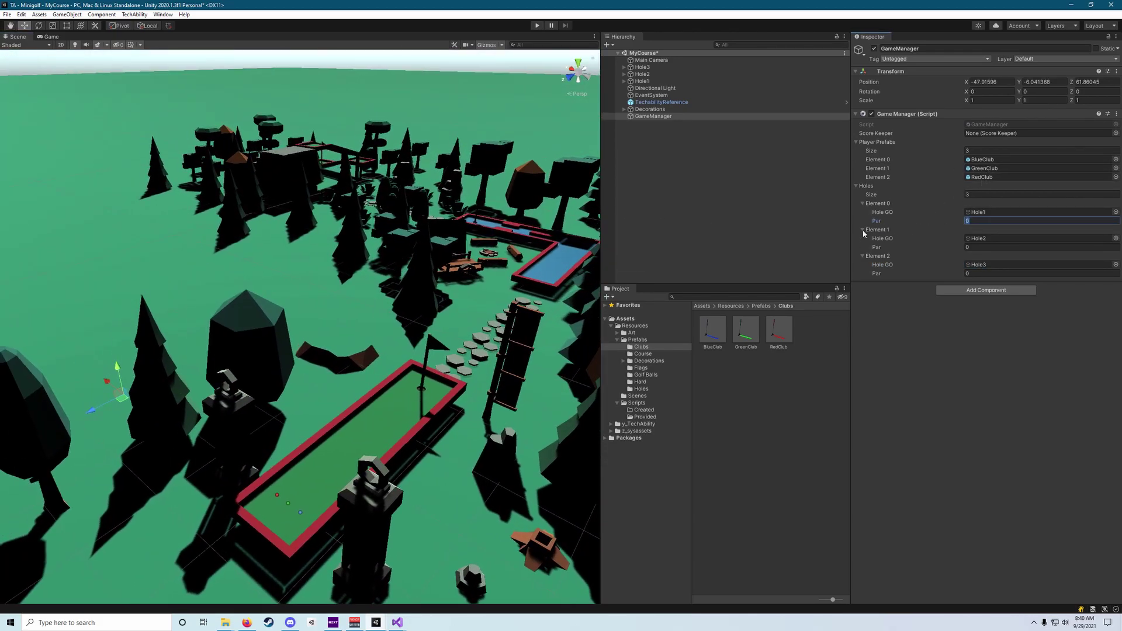
right_drag(468, 336, 574, 359)
key(w)
key(a)
key(d)
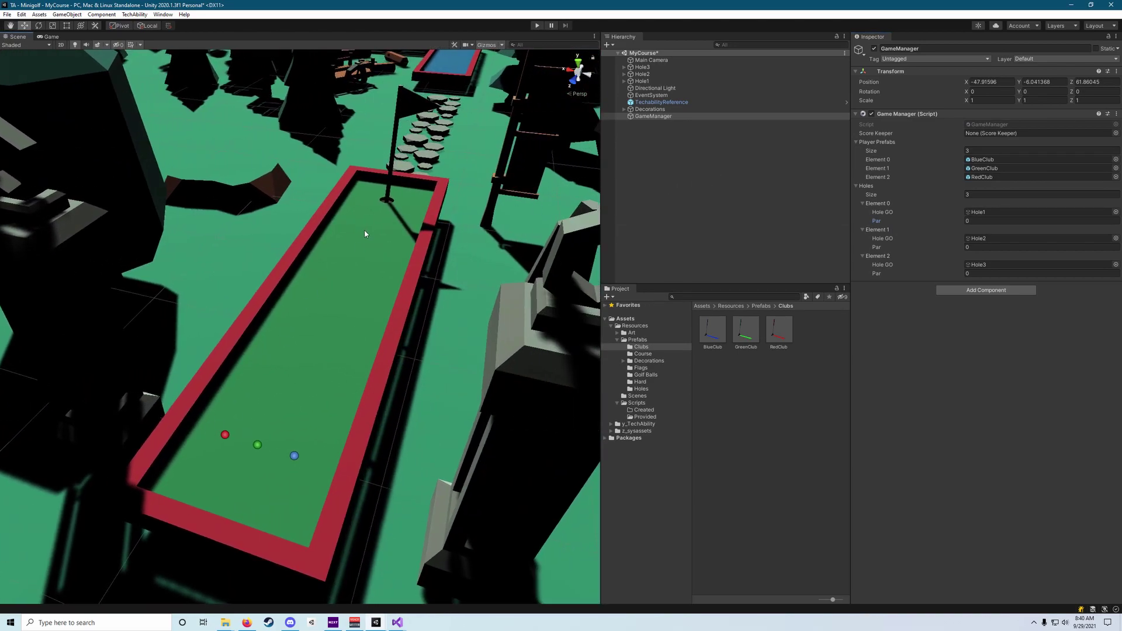
click(986, 221)
Step: Set the par of both Hole2 and Hole3 to 3 in the GameManager's Holes list
right_drag(468, 245, 380, 292)
click(974, 246)
text(3)
right_drag(528, 248, 453, 257)
click(980, 273)
text(3)
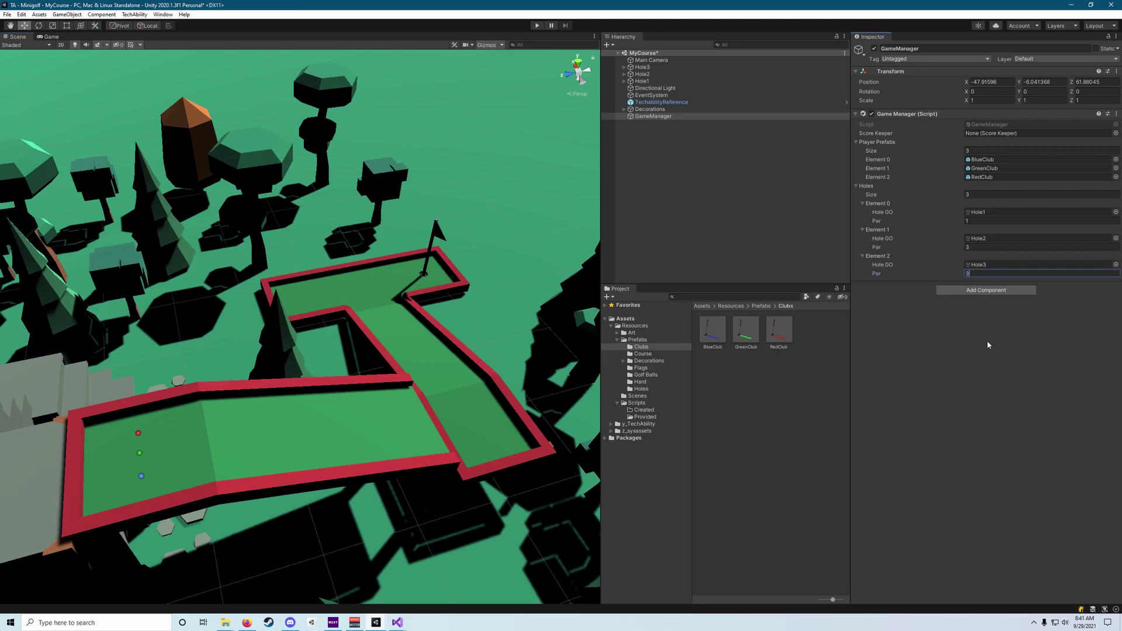
Step: Deselect the GameManager object and save the MyCourse scene
right_drag(409, 292, 590, 200)
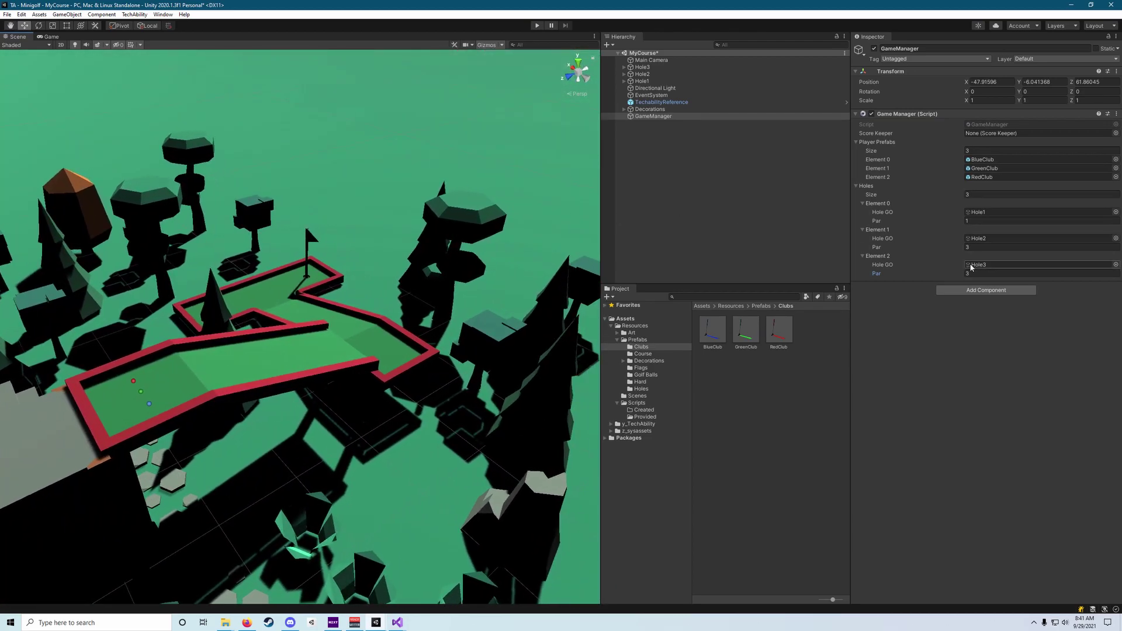
right_drag(309, 390, 451, 350)
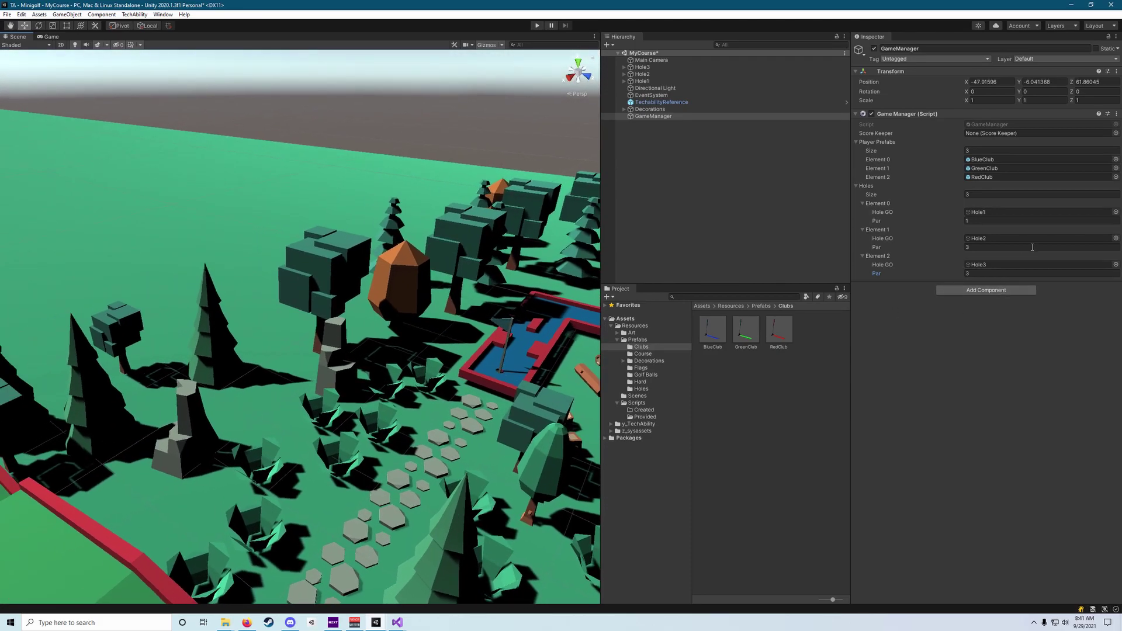
right_drag(152, 327, 107, 313)
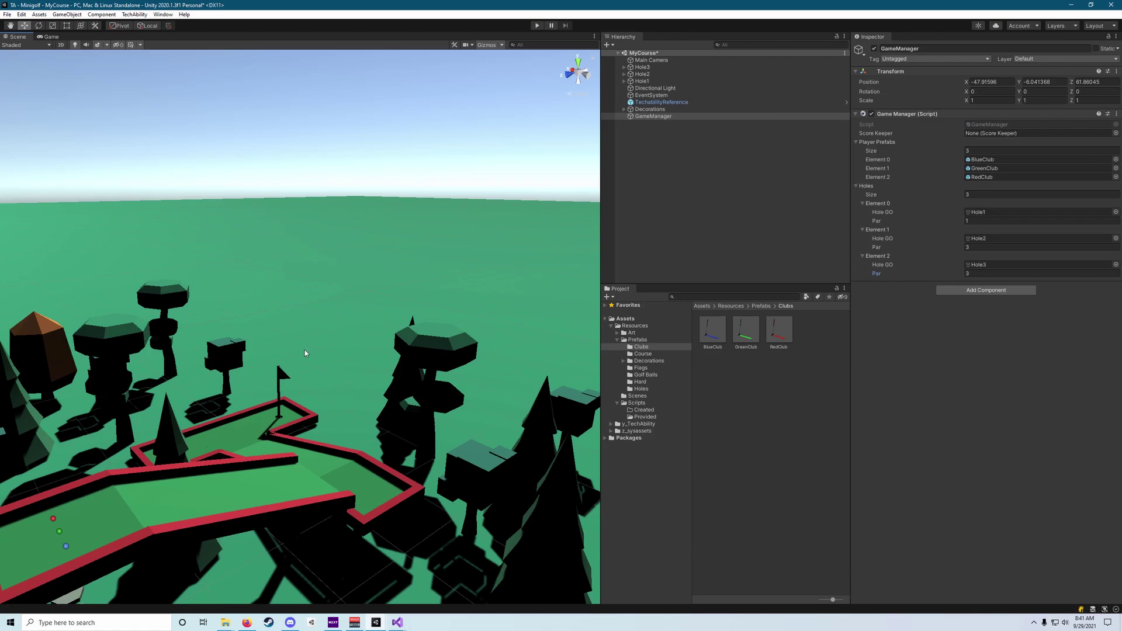
right_drag(305, 353, 261, 363)
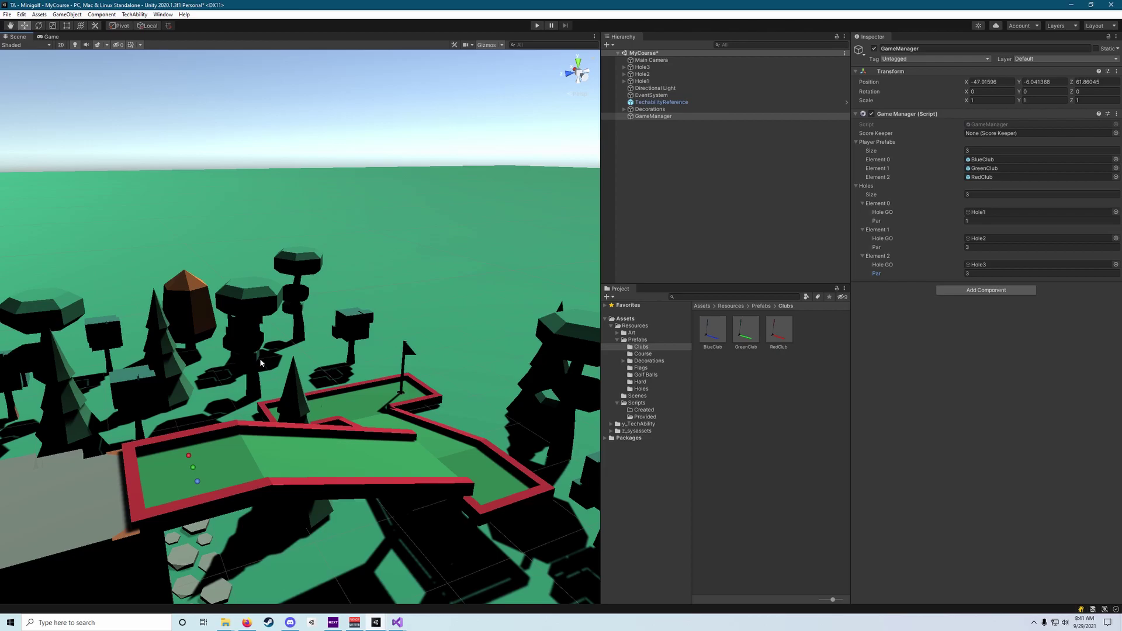
right_drag(470, 354, 403, 358)
key(s)
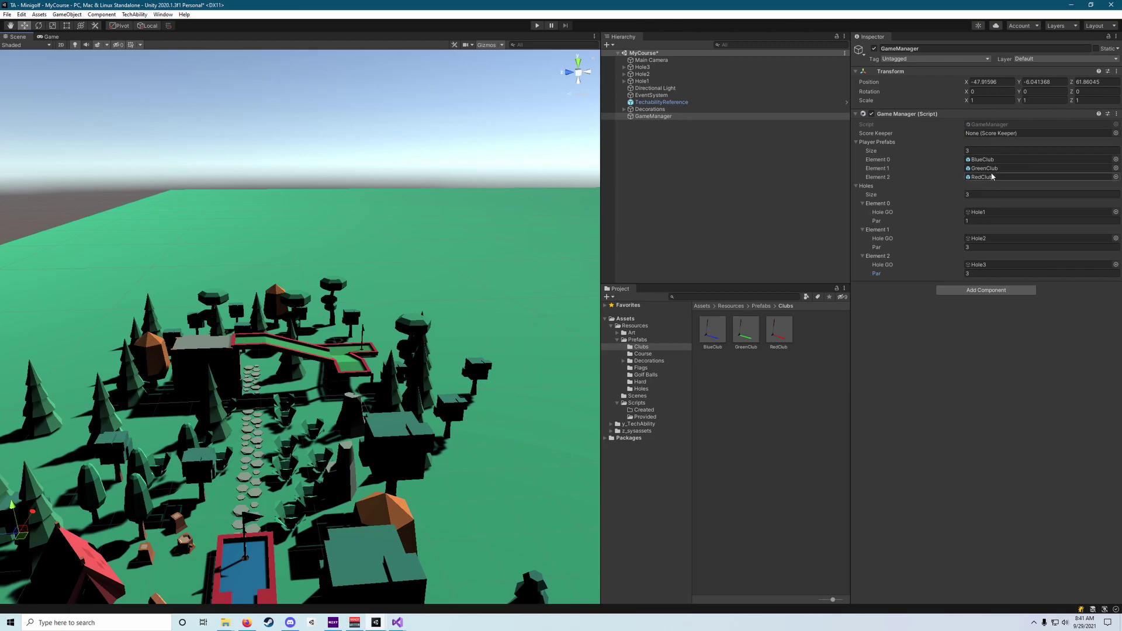
click(755, 190)
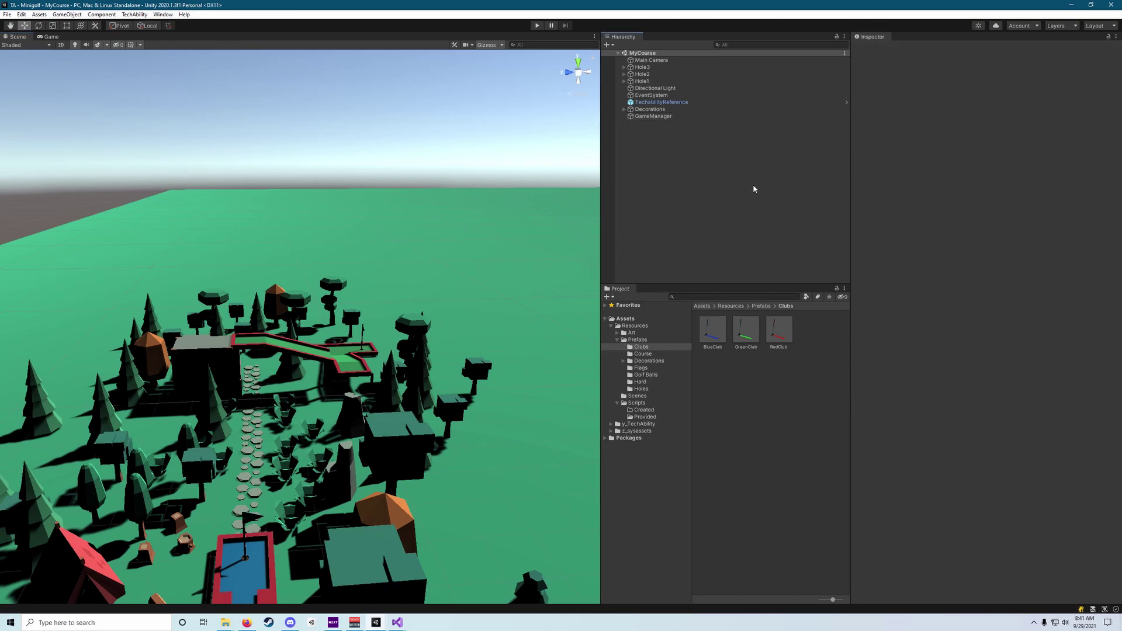